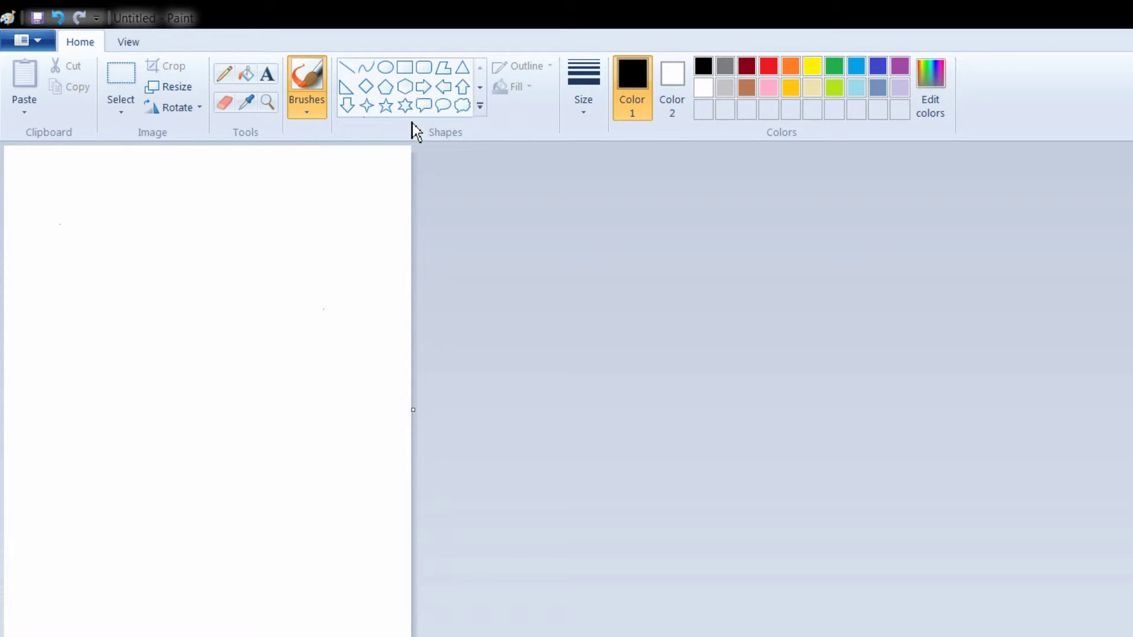
- Draw a thick black rectangle framing nearly the whole page edge
click(406, 73)
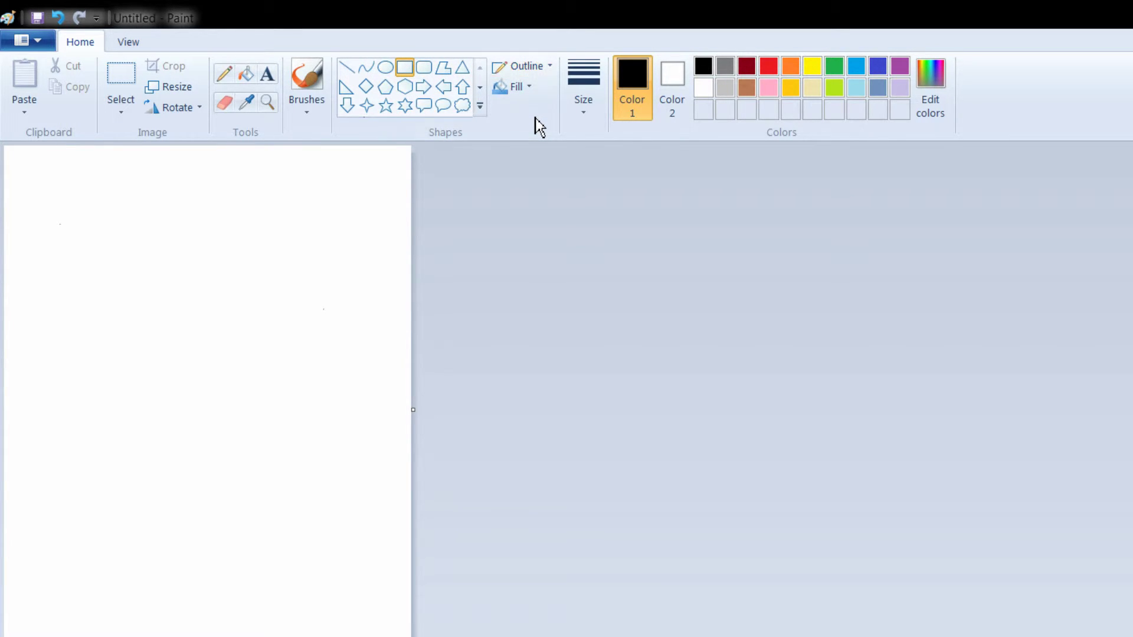
click(530, 86)
mouse_move(11, 153)
mouse_down()
mouse_move(138, 330)
mouse_move(406, 636)
mouse_up()
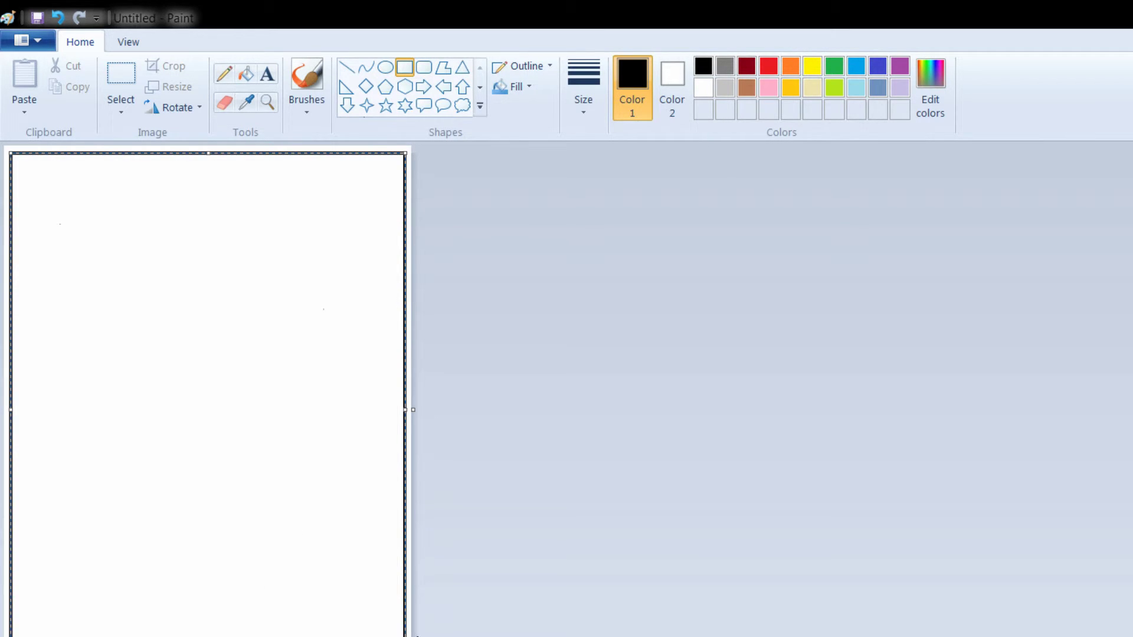
- Draw a large centred circle and a full-width horizontal band through it
click(452, 423)
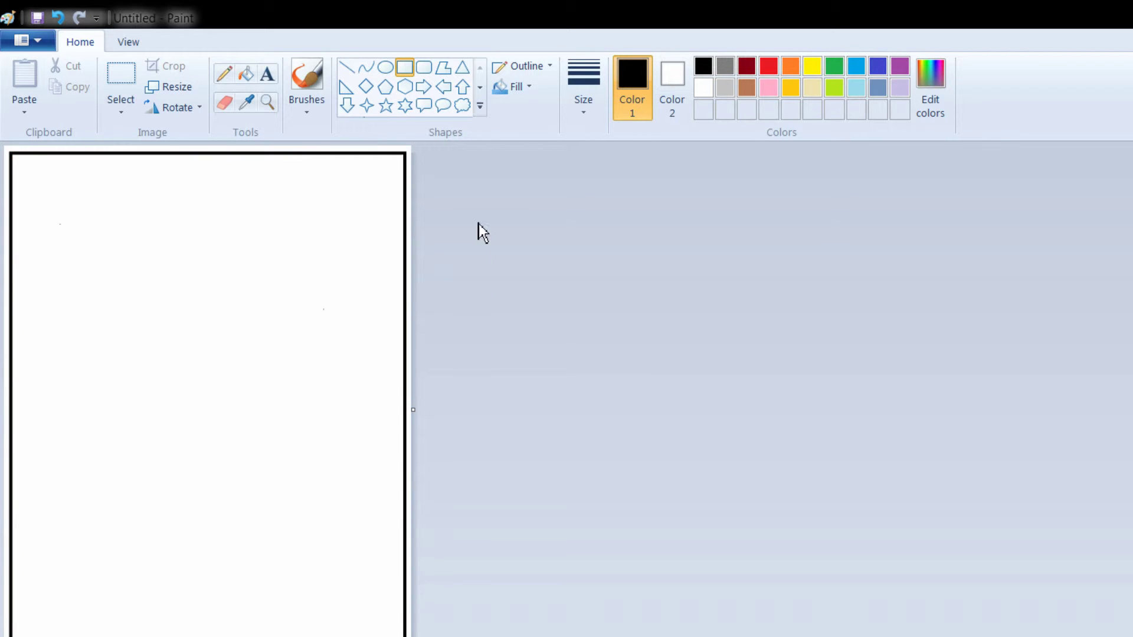
click(386, 66)
drag(43, 262, 379, 574)
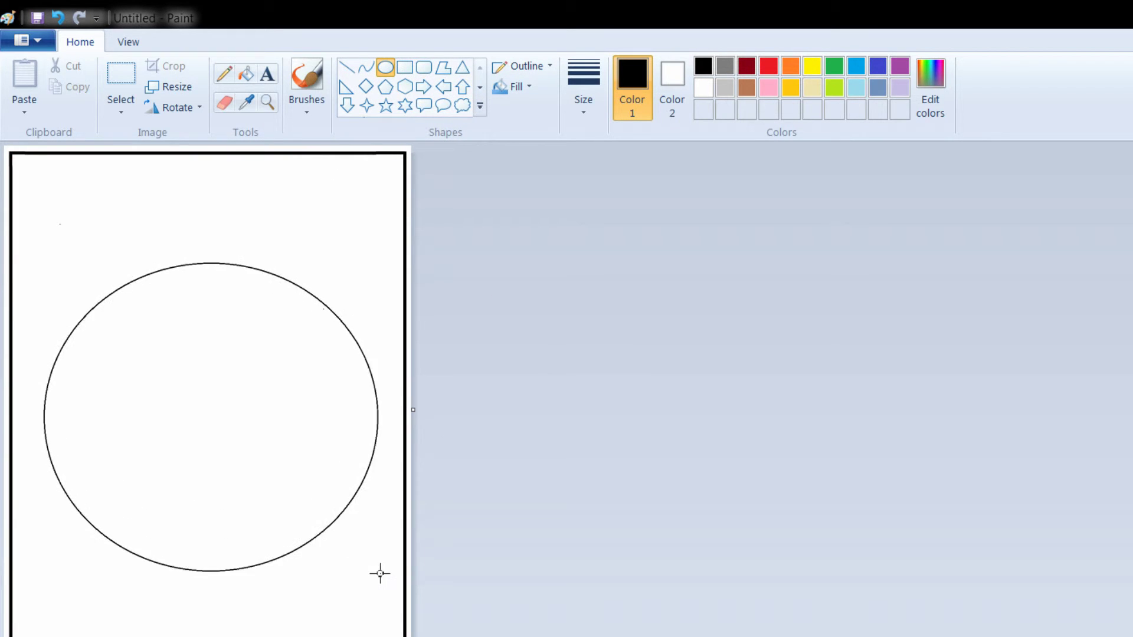
drag(333, 514, 331, 487)
click(404, 67)
mouse_move(11, 290)
mouse_down()
mouse_move(406, 482)
mouse_move(406, 507)
mouse_up()
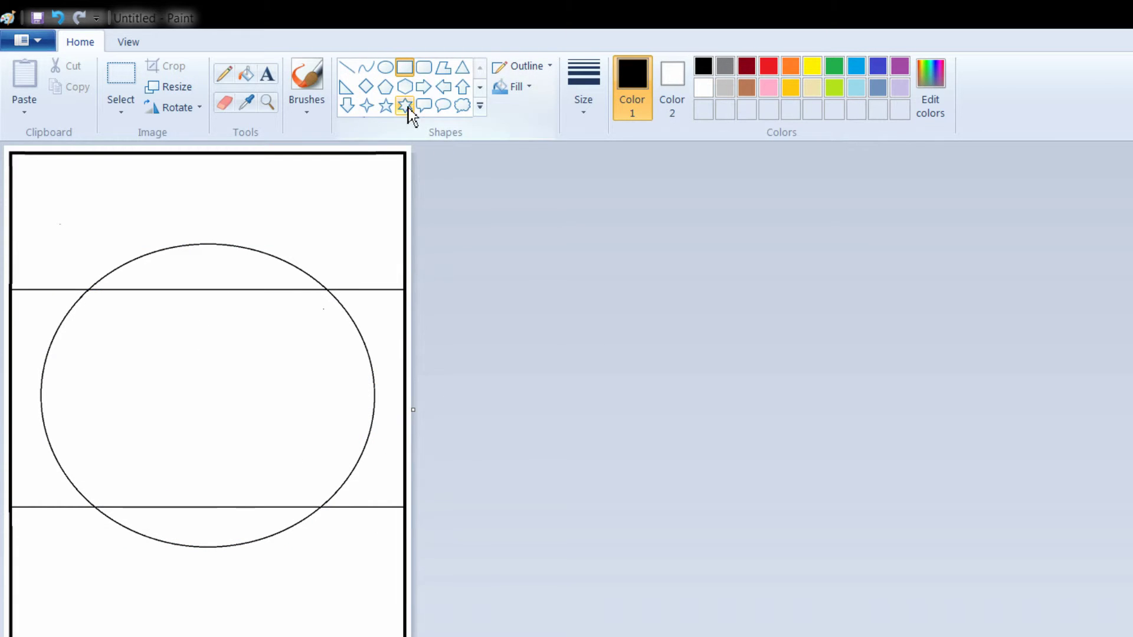
- Add a four-point star in the circle, stretched to the circle and page edges
click(366, 105)
mouse_move(172, 289)
mouse_down()
mouse_move(314, 484)
mouse_move(233, 460)
mouse_up()
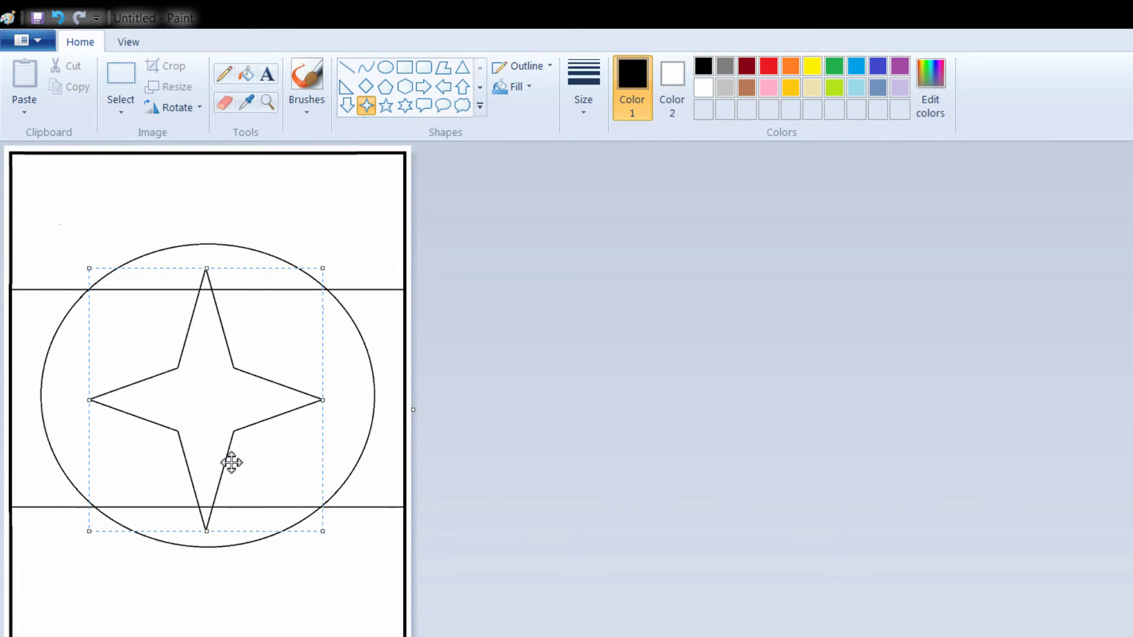
drag(207, 262, 208, 241)
drag(207, 527, 208, 548)
drag(323, 398, 405, 403)
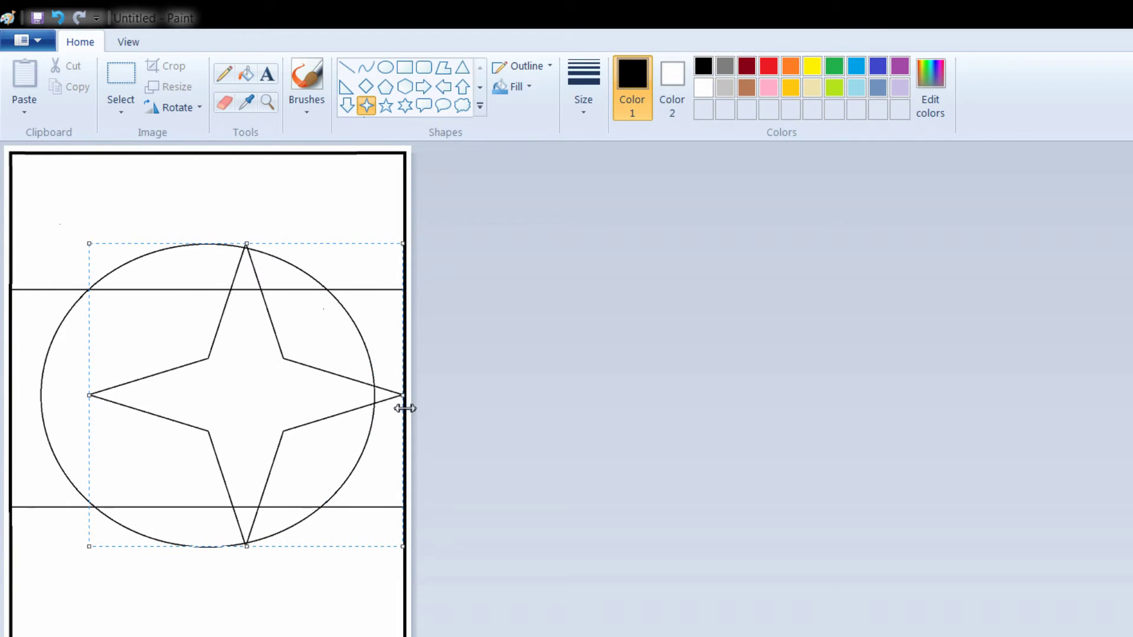
drag(90, 396, 12, 395)
click(429, 456)
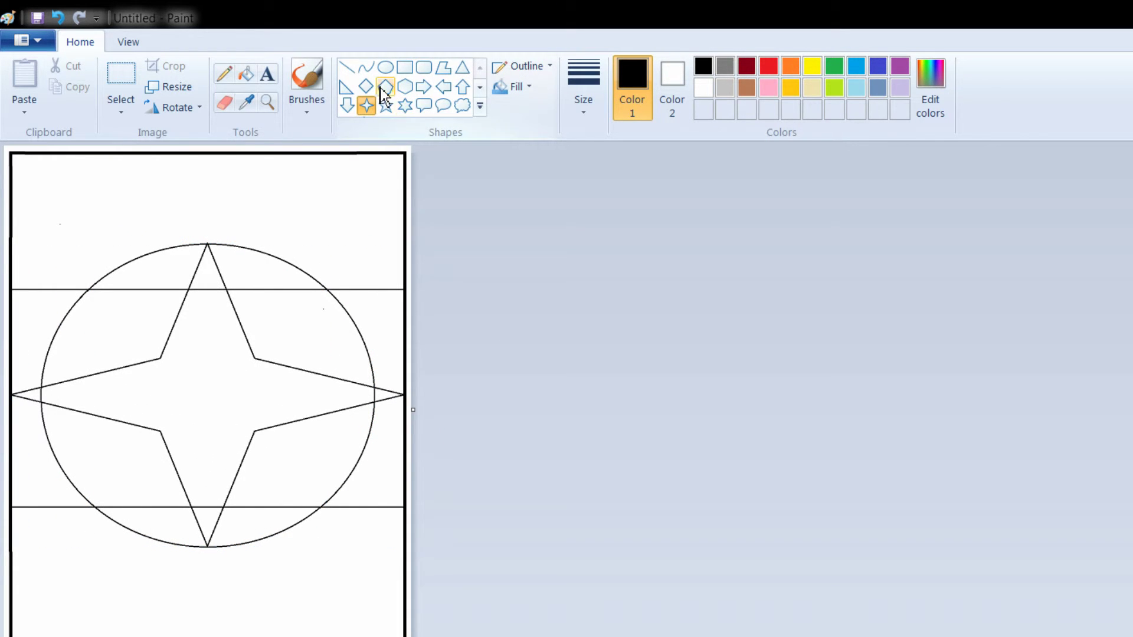
- Join the star's inner points with wavy curves to form its centre
click(366, 66)
drag(255, 361, 255, 432)
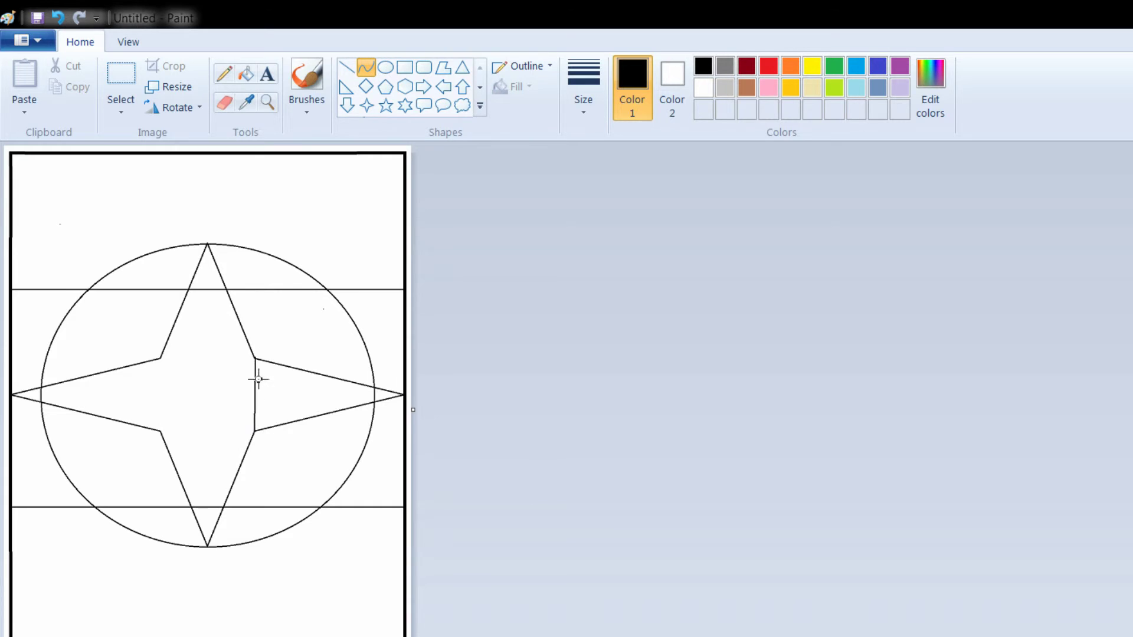
drag(255, 381, 247, 411)
drag(161, 360, 162, 433)
mouse_move(161, 381)
mouse_down()
mouse_move(148, 378)
mouse_move(161, 433)
mouse_move(163, 414)
mouse_up()
click(362, 80)
mouse_move(162, 361)
mouse_down()
mouse_move(256, 361)
mouse_move(187, 350)
mouse_up()
drag(226, 360, 230, 368)
mouse_move(161, 432)
mouse_down()
mouse_move(256, 432)
mouse_move(186, 423)
mouse_move(230, 441)
mouse_up()
- Add four diagonal spokes radiating outward from the star's inner corners
click(347, 68)
drag(255, 361, 329, 295)
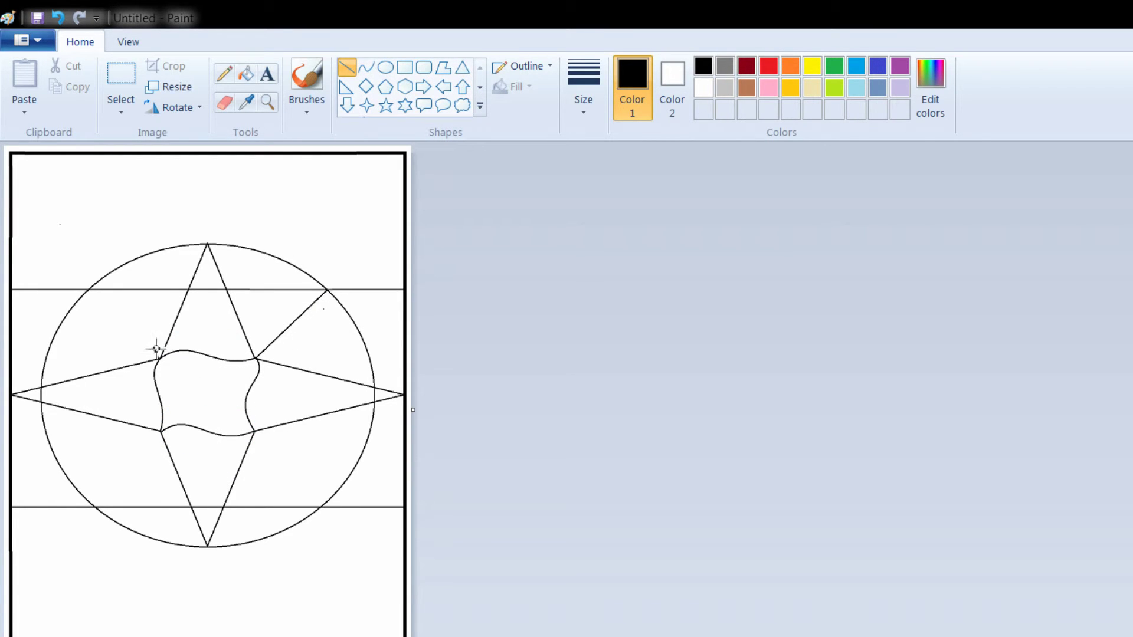
drag(161, 360, 89, 290)
drag(255, 432, 321, 508)
drag(161, 433, 96, 508)
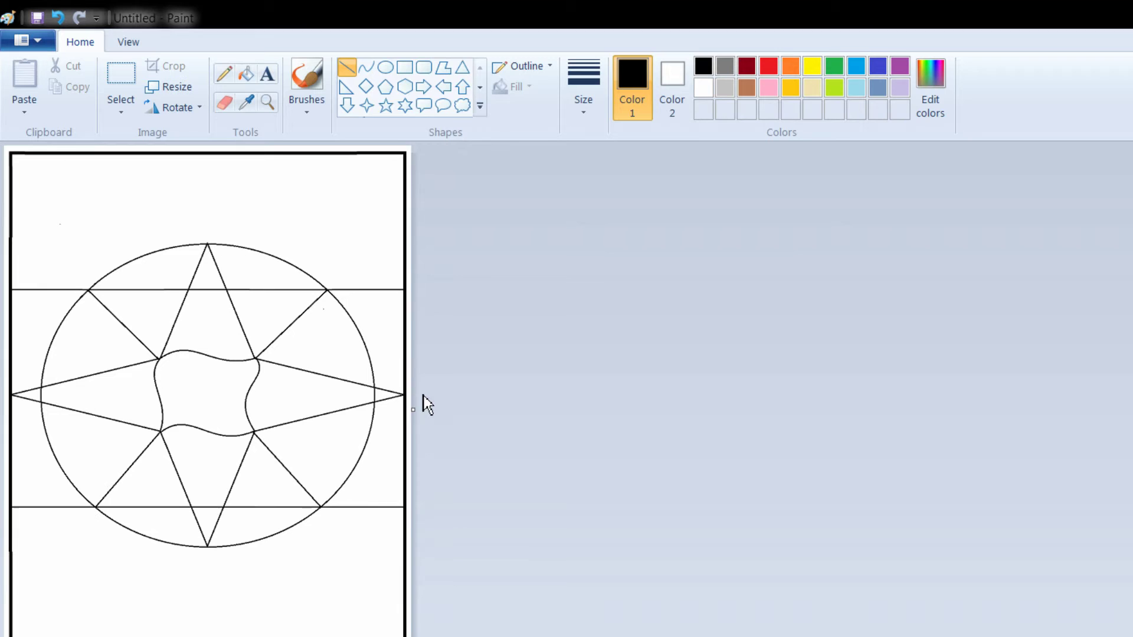
- Draw large triangles in all four corners of the page
click(462, 67)
mouse_move(12, 289)
mouse_down()
mouse_move(146, 210)
mouse_move(190, 155)
mouse_up()
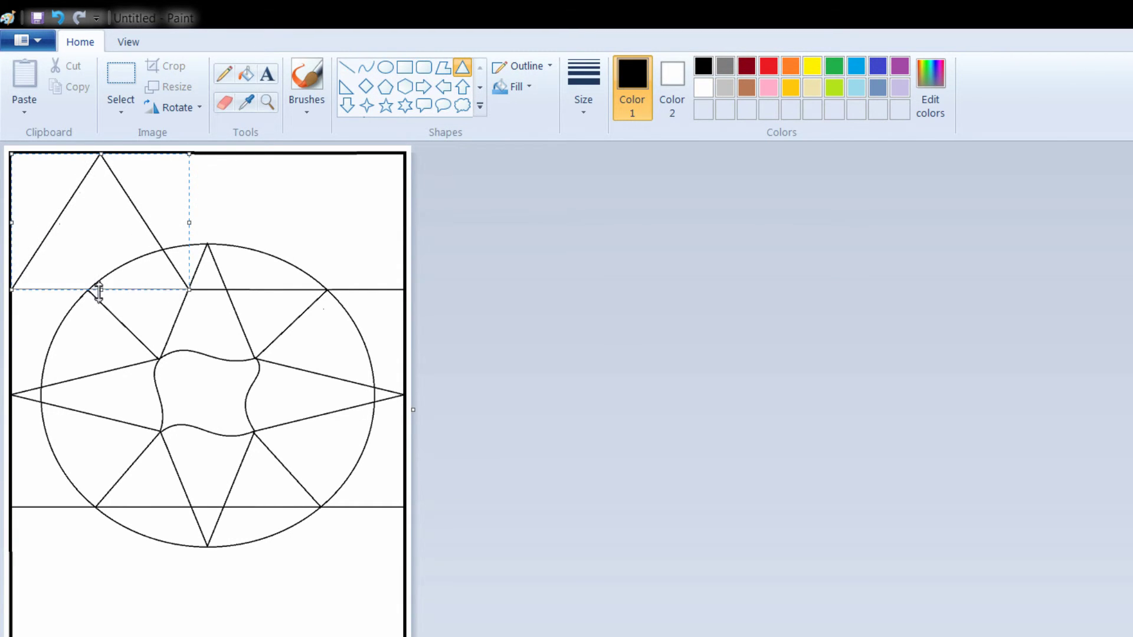
drag(228, 289, 404, 154)
click(478, 293)
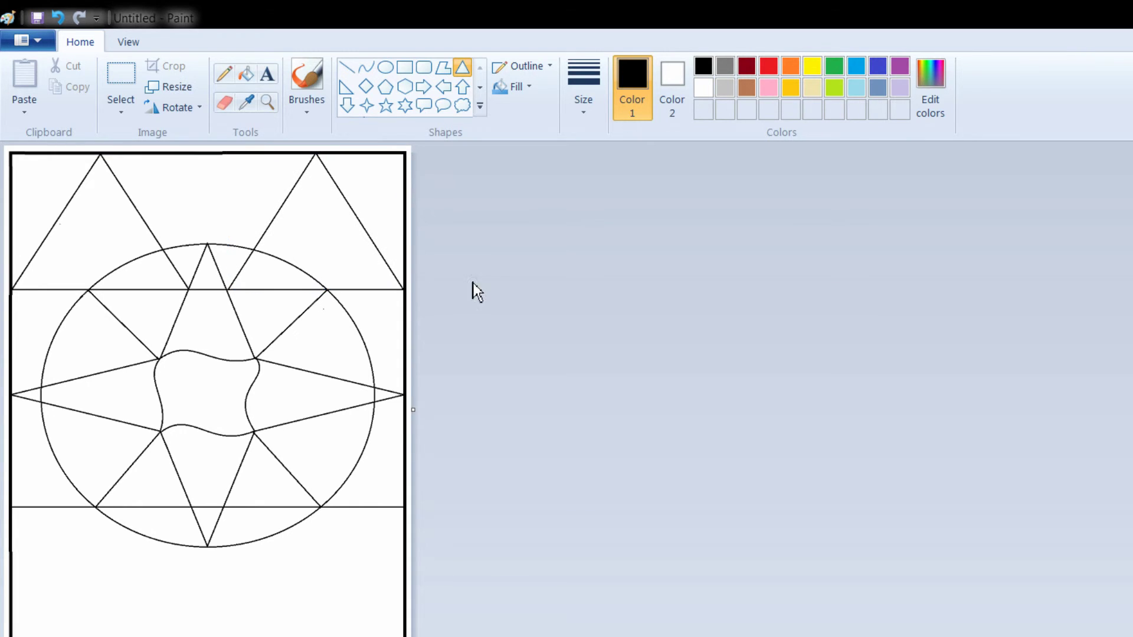
mouse_move(34, 634)
mouse_down()
mouse_move(221, 528)
mouse_move(185, 509)
mouse_up()
drag(253, 636, 390, 508)
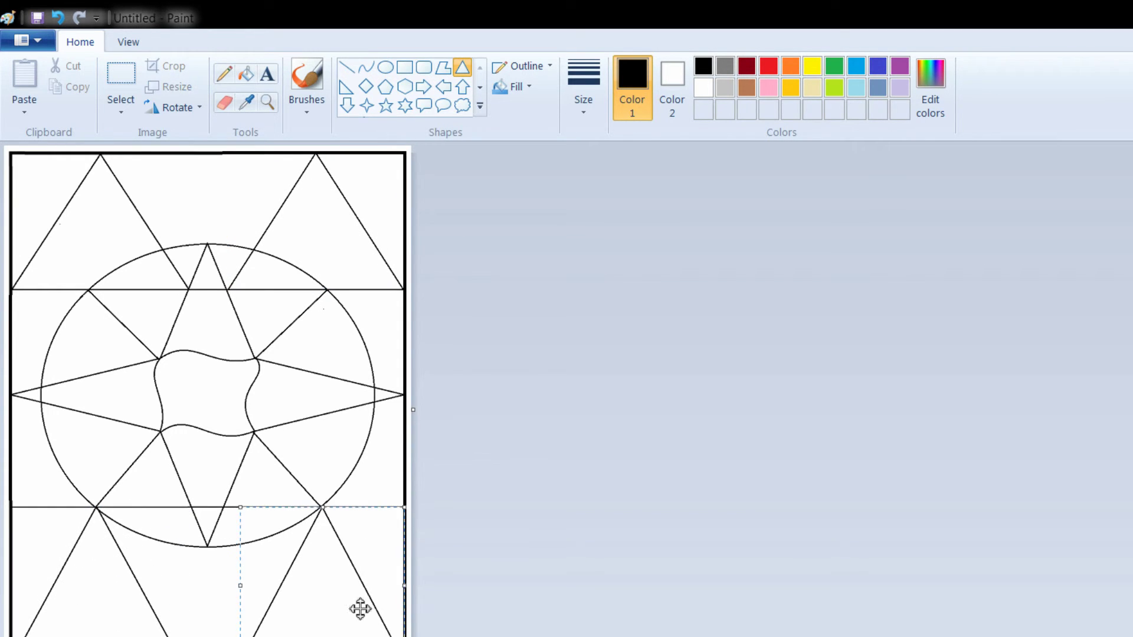
click(511, 401)
- Draw three horizontal lines across the lower part of the page
click(347, 67)
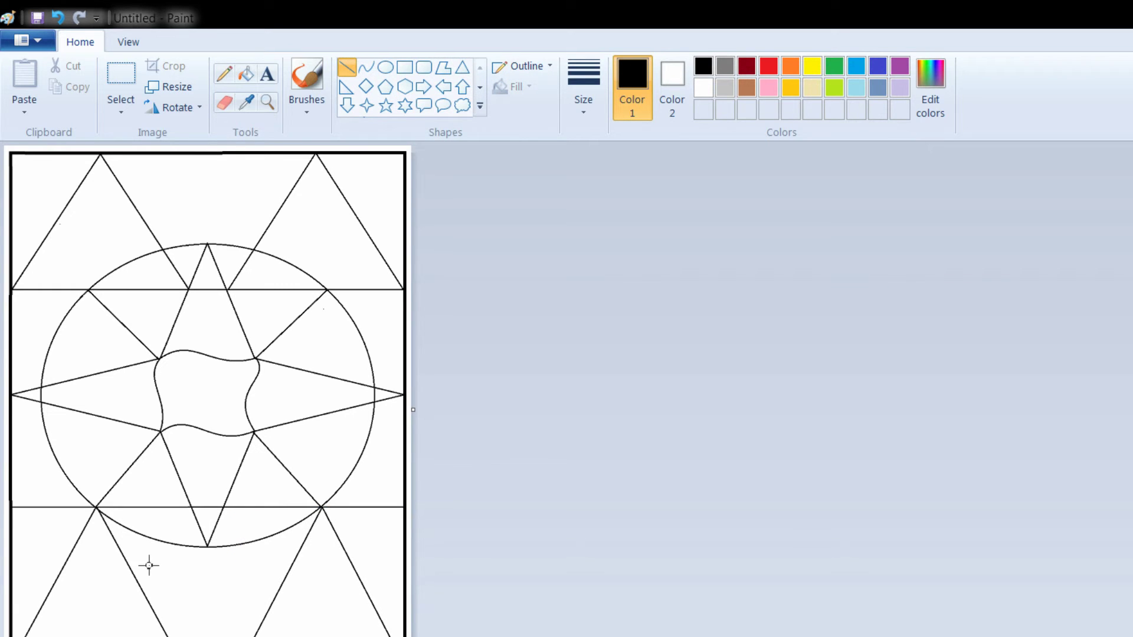
drag(14, 542, 404, 550)
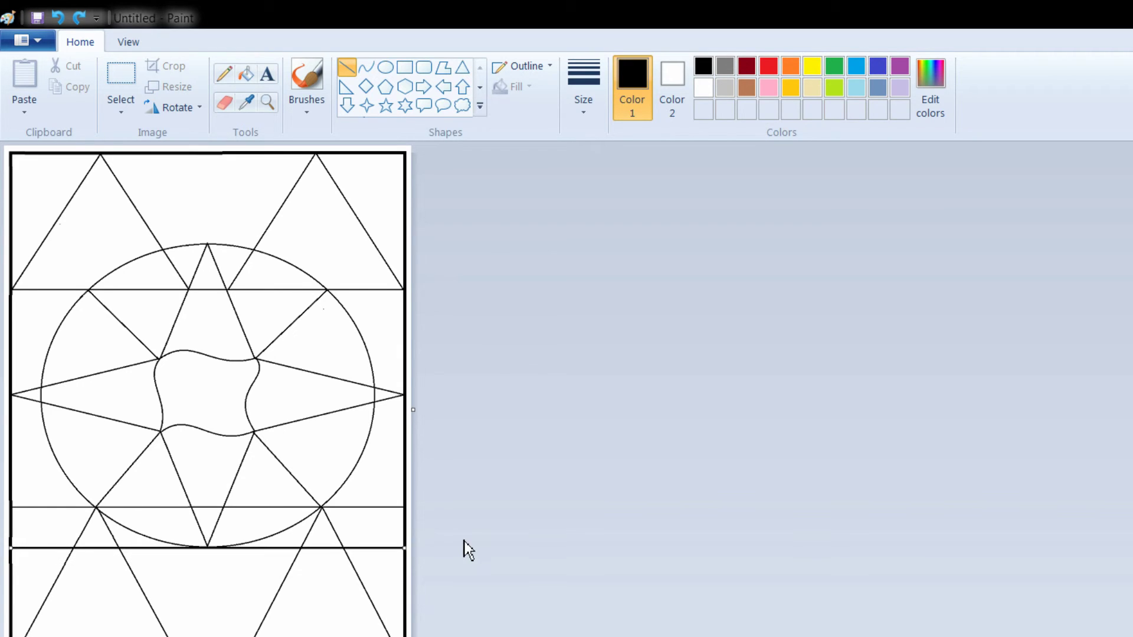
drag(11, 589, 405, 590)
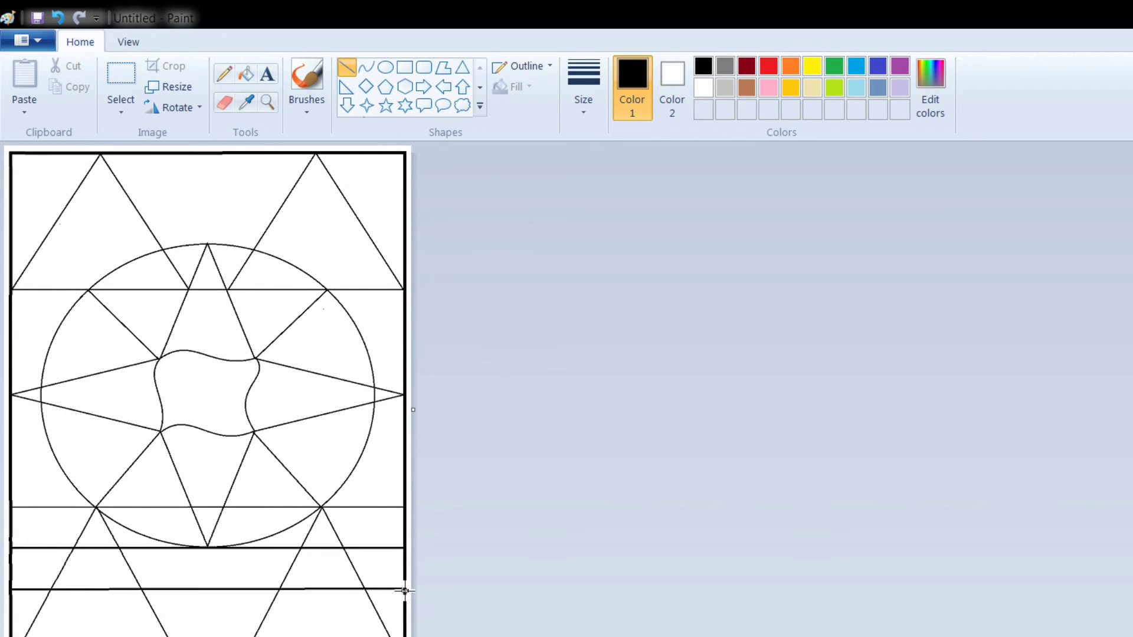
drag(11, 634, 391, 631)
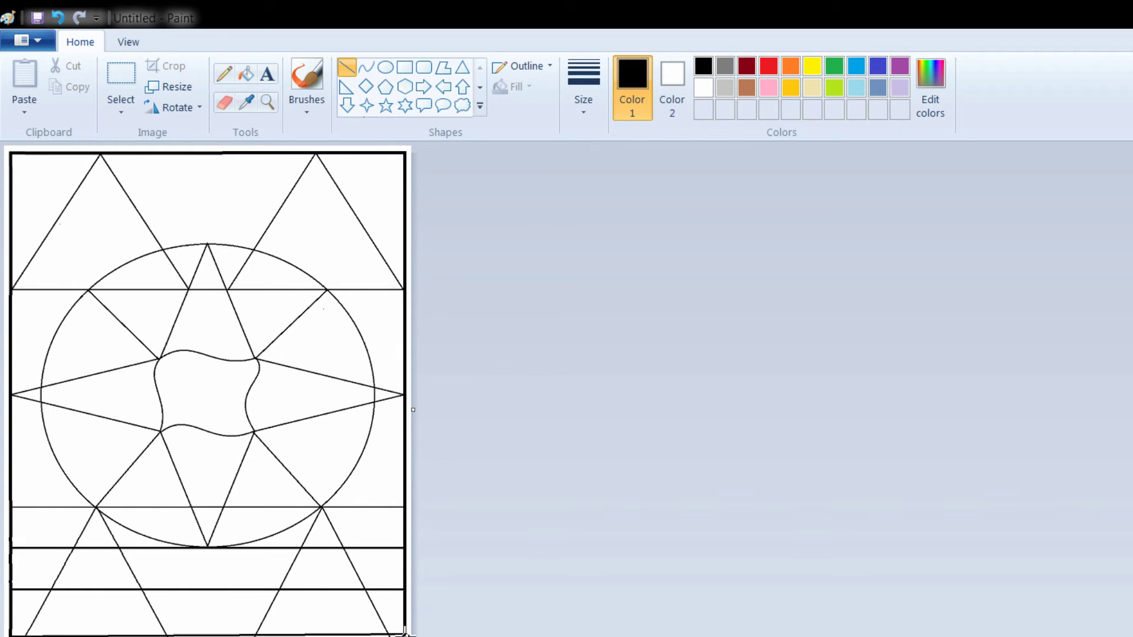
- Add a row of triangles along the bottom strip, undoing unwanted ones
click(463, 66)
drag(169, 634, 217, 600)
key(ctrl+z)
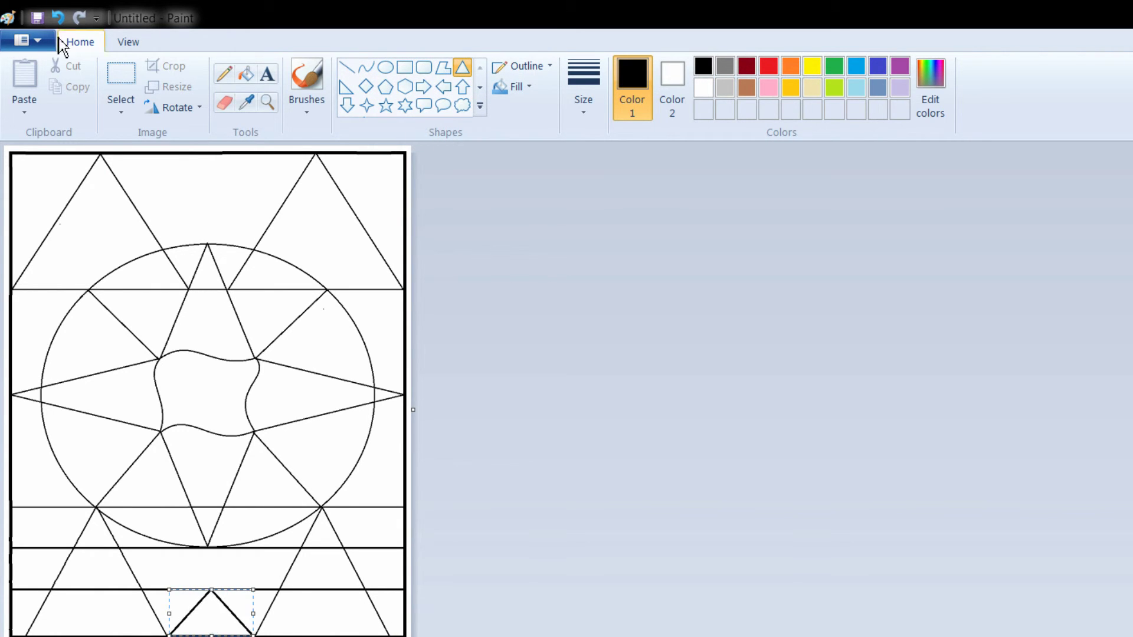
drag(168, 633, 258, 582)
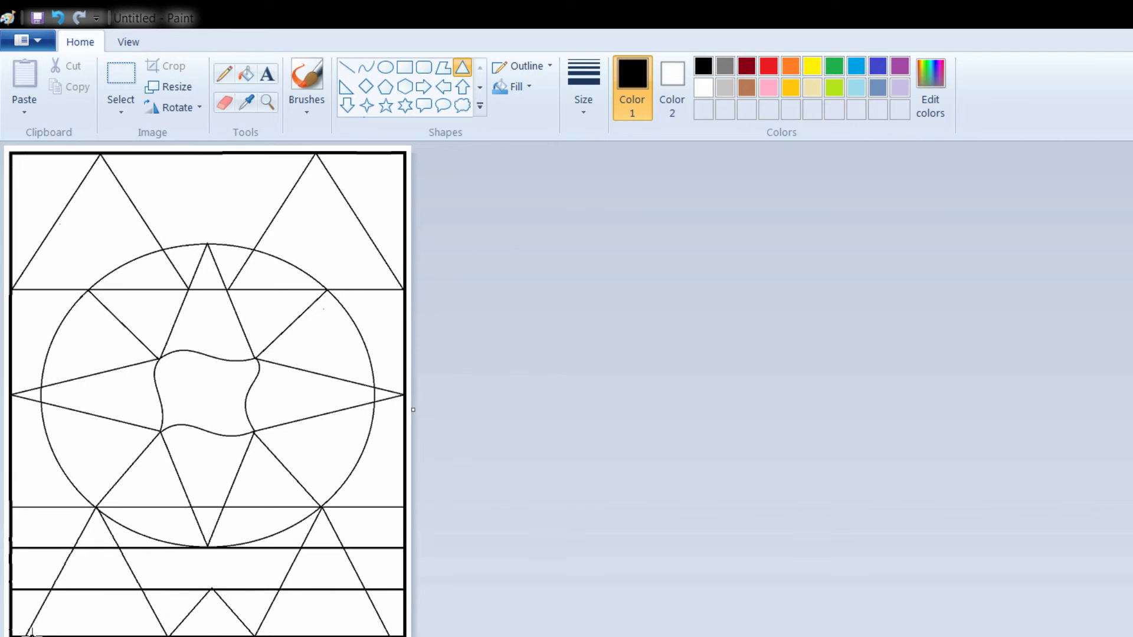
drag(257, 634, 393, 590)
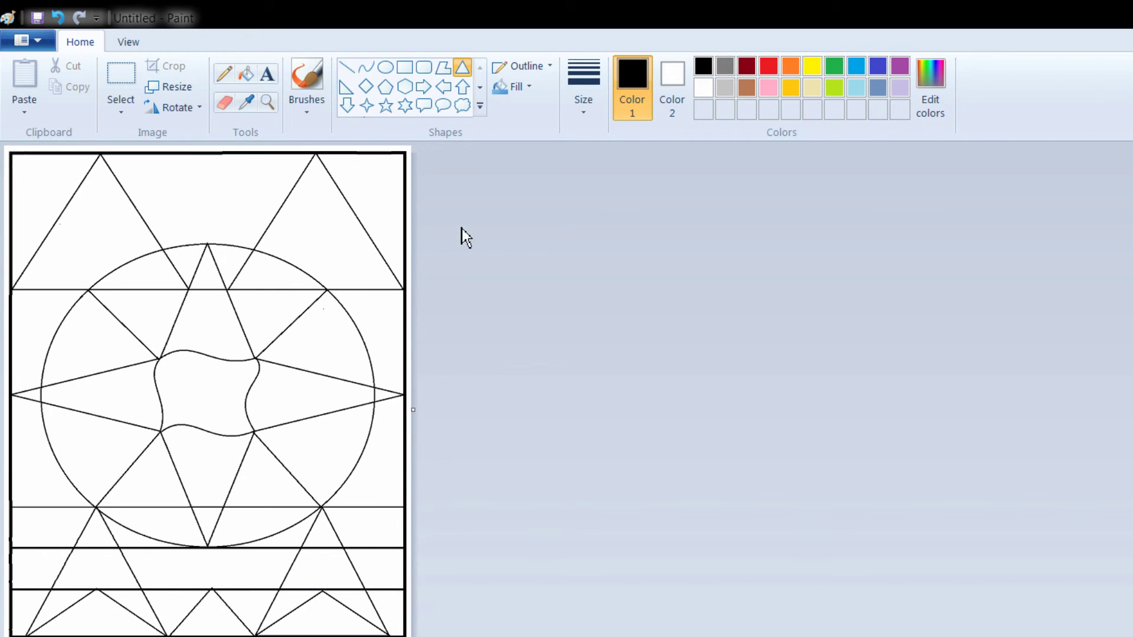
drag(120, 609, 254, 549)
click(56, 19)
- Draw two small S-curves in the bottom strip
click(366, 67)
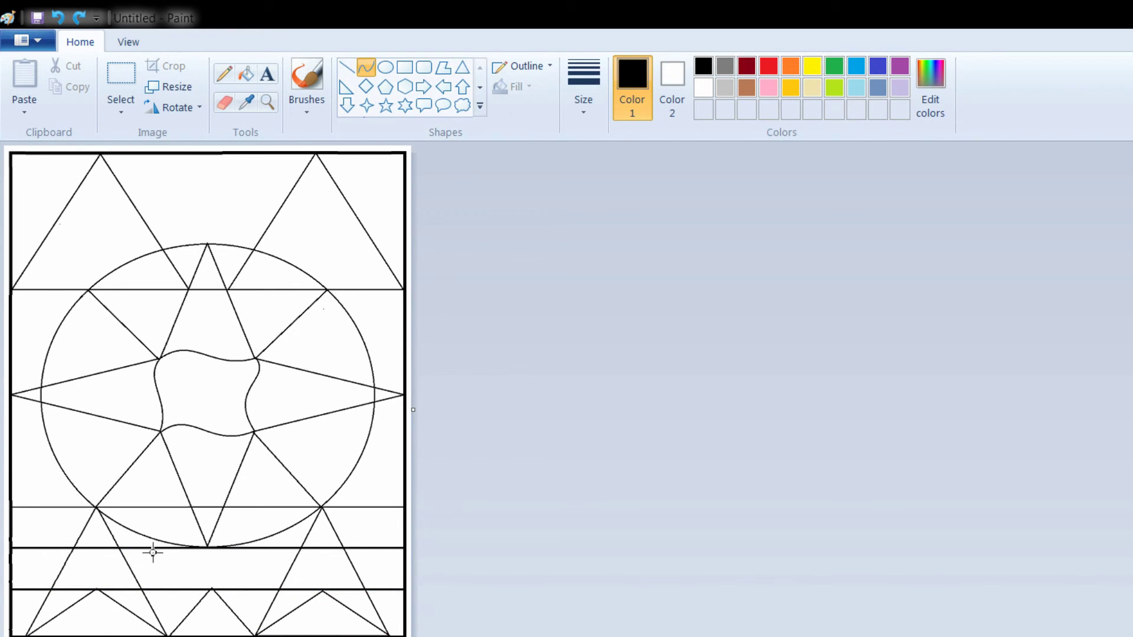
drag(177, 602, 144, 572)
click(143, 571)
drag(282, 551, 252, 589)
click(266, 570)
- Cross the bottom-left and bottom-right strips with diagonal zigzag lines
click(346, 67)
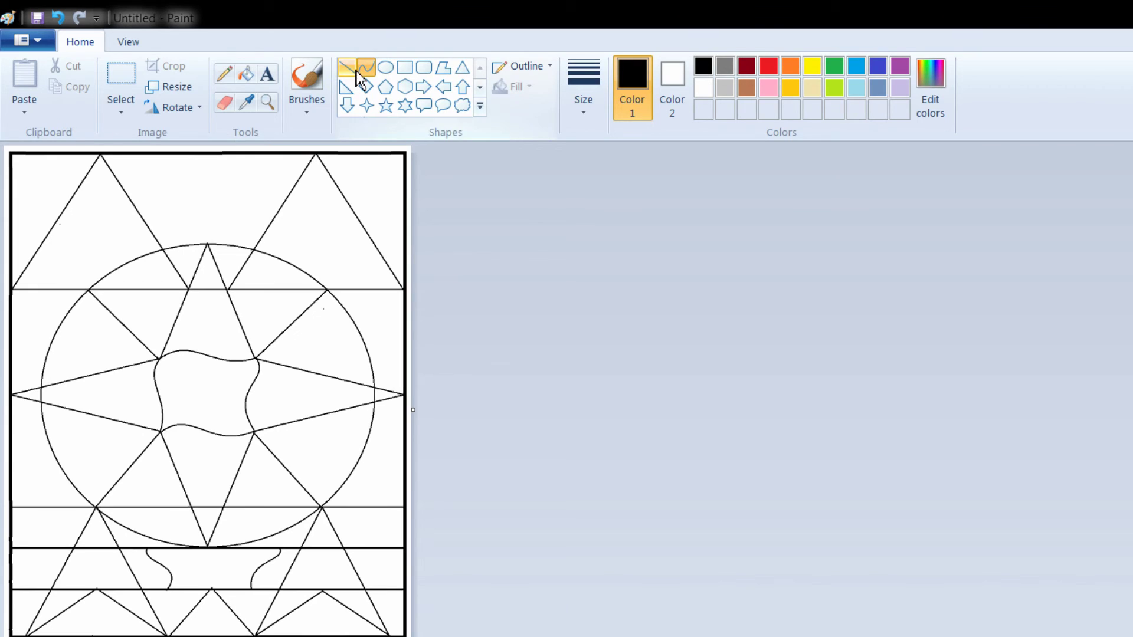
drag(11, 549, 53, 588)
drag(12, 508, 83, 549)
drag(12, 550, 98, 508)
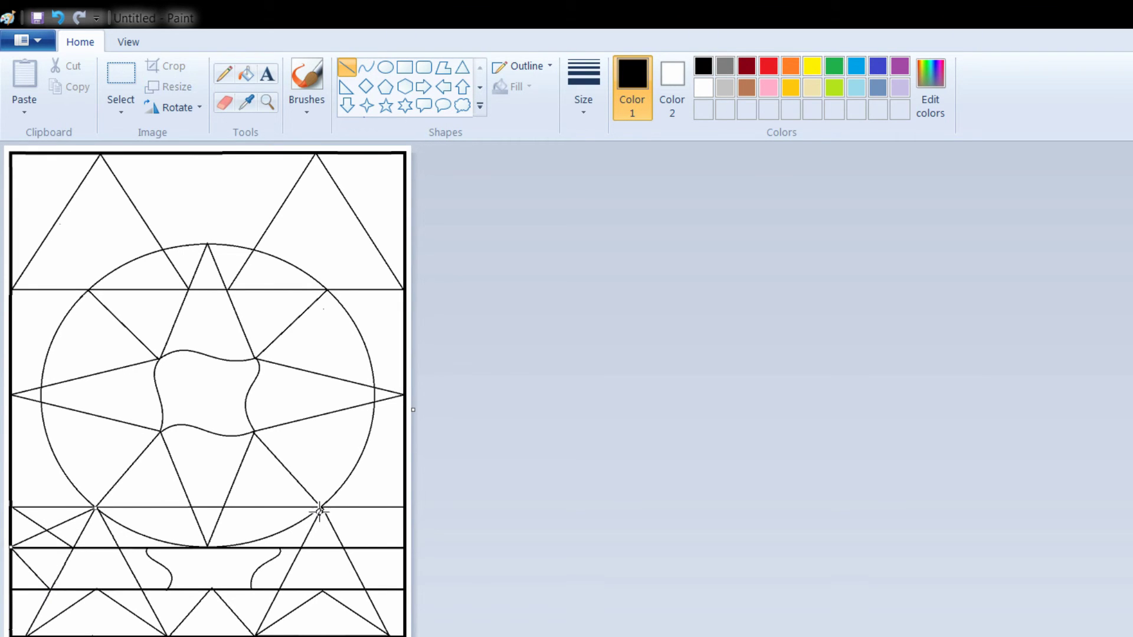
drag(326, 507, 405, 549)
mouse_move(405, 510)
mouse_down()
mouse_move(345, 549)
mouse_move(404, 588)
mouse_move(389, 634)
mouse_up()
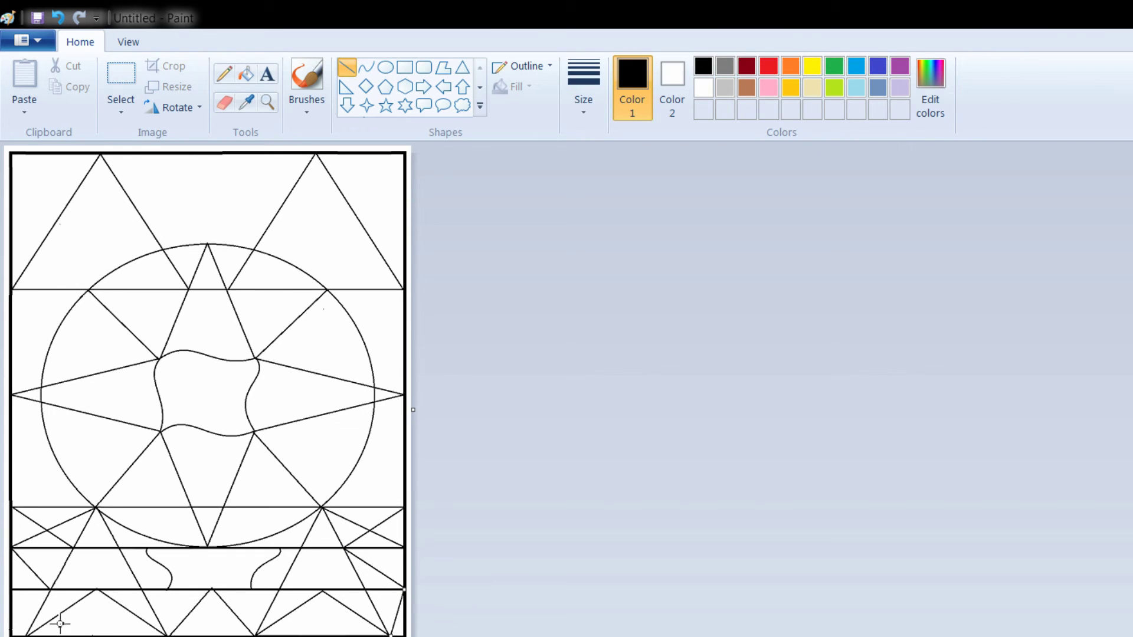
drag(49, 592, 13, 634)
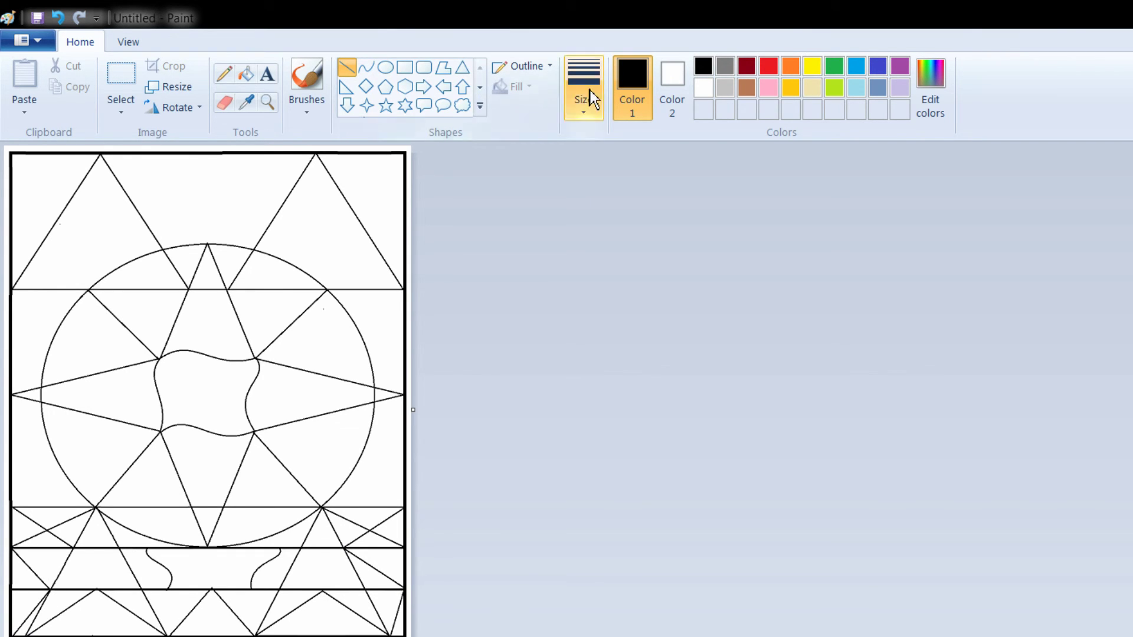
- Draw three horizontal band lines across the upper page
drag(10, 251, 406, 250)
click(57, 18)
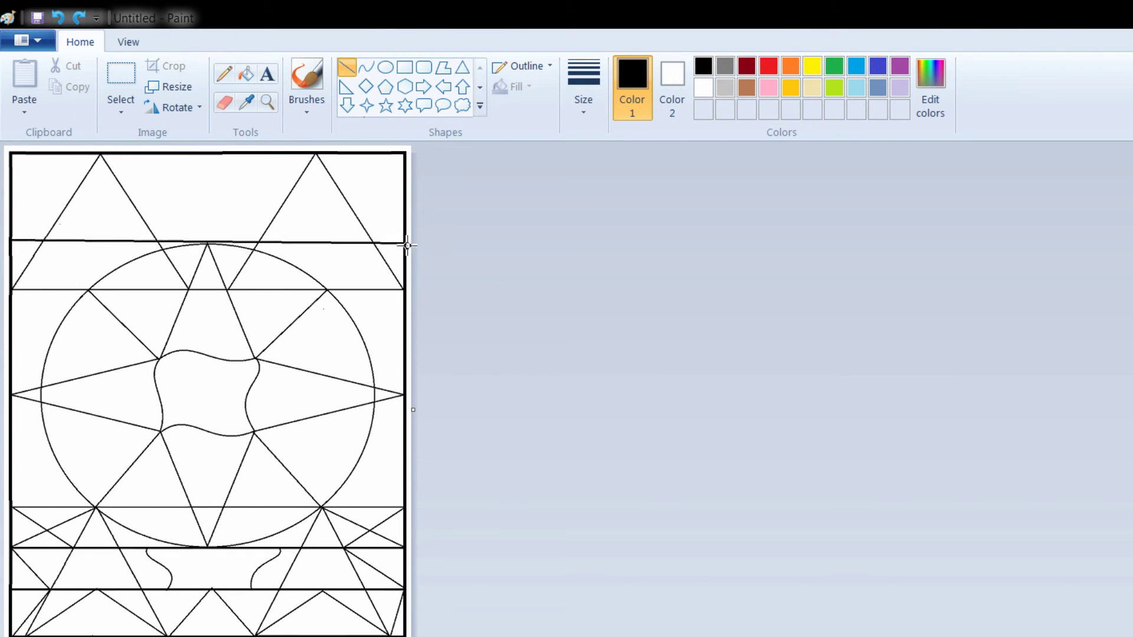
drag(11, 245, 407, 246)
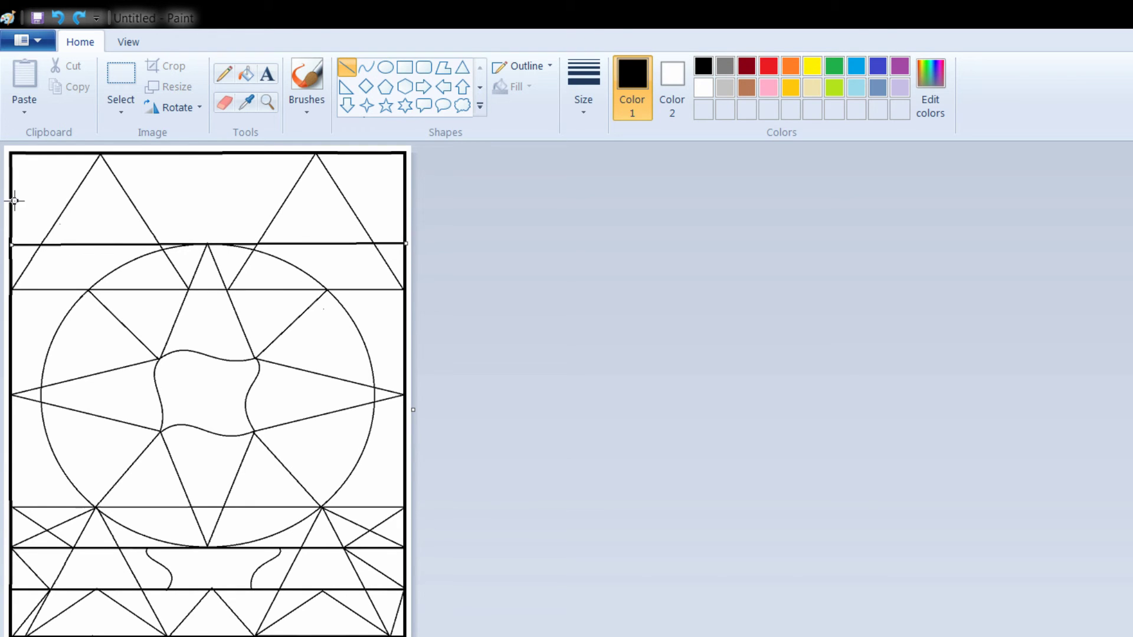
drag(11, 198, 406, 199)
drag(11, 168, 405, 168)
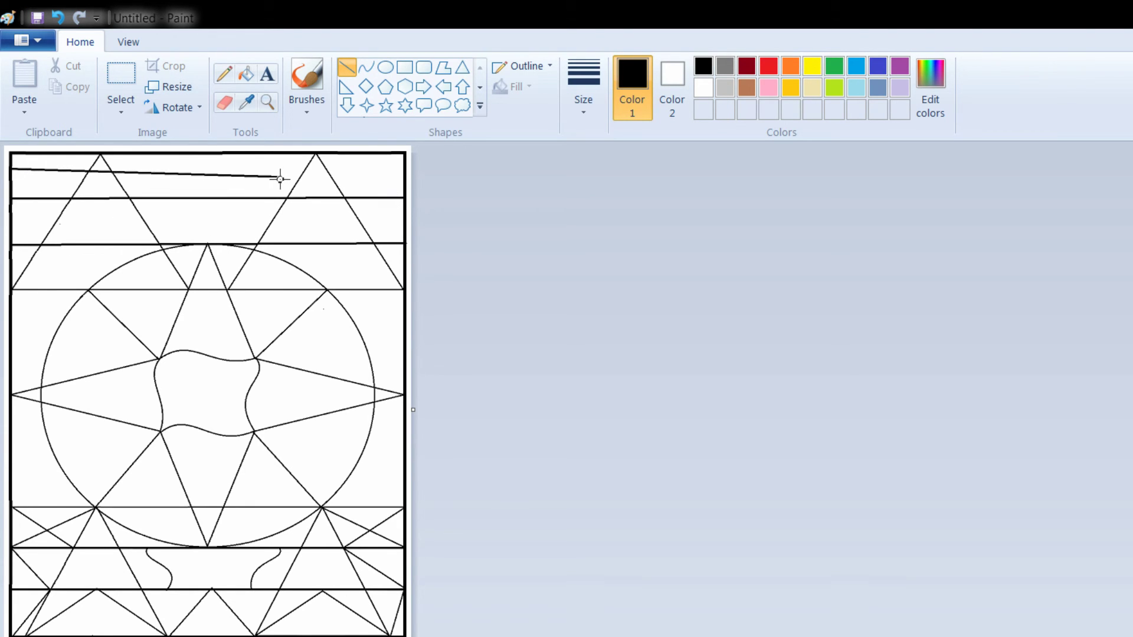
- Draw three small triangles side by side between the top bands
click(462, 68)
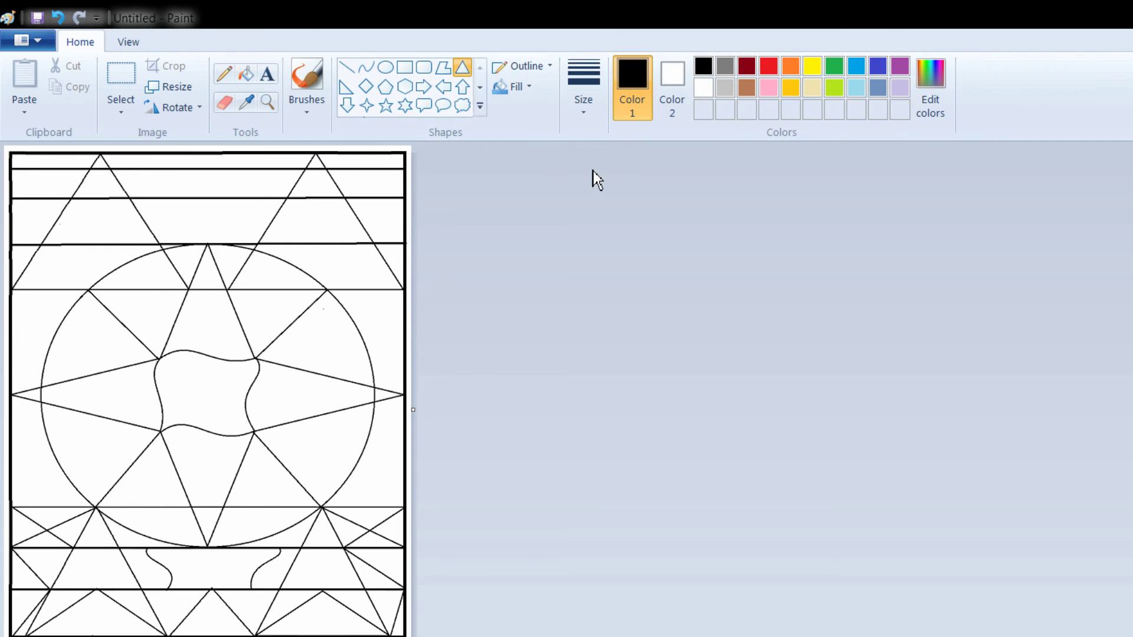
drag(161, 245, 259, 198)
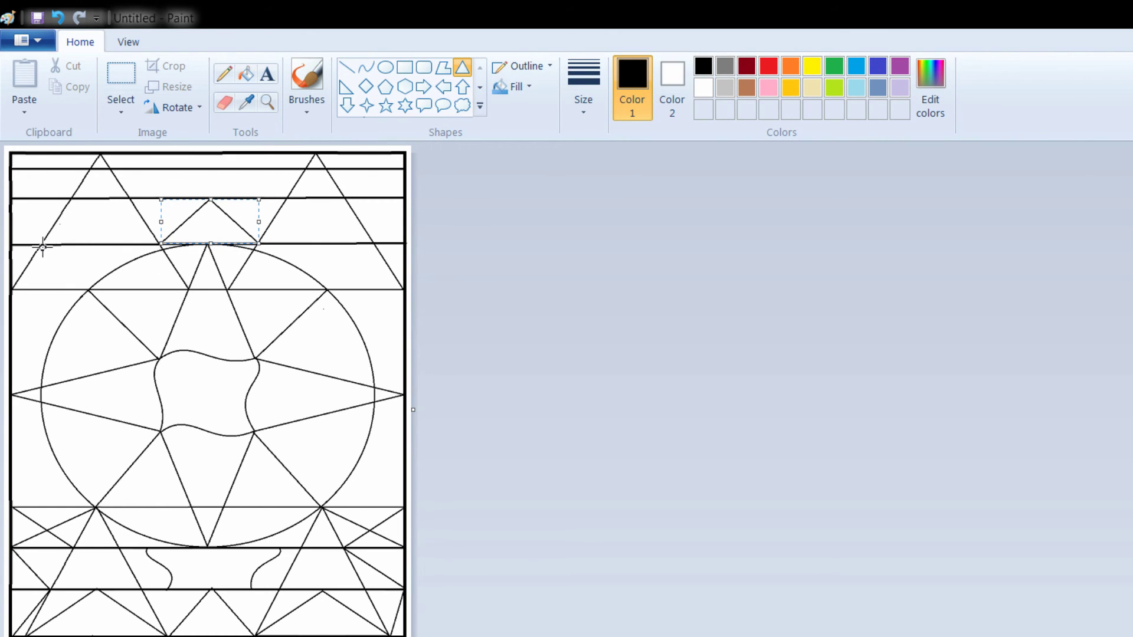
drag(42, 245, 162, 198)
drag(257, 244, 377, 198)
- Add diagonals at the band ends and in both top corner strips
click(347, 67)
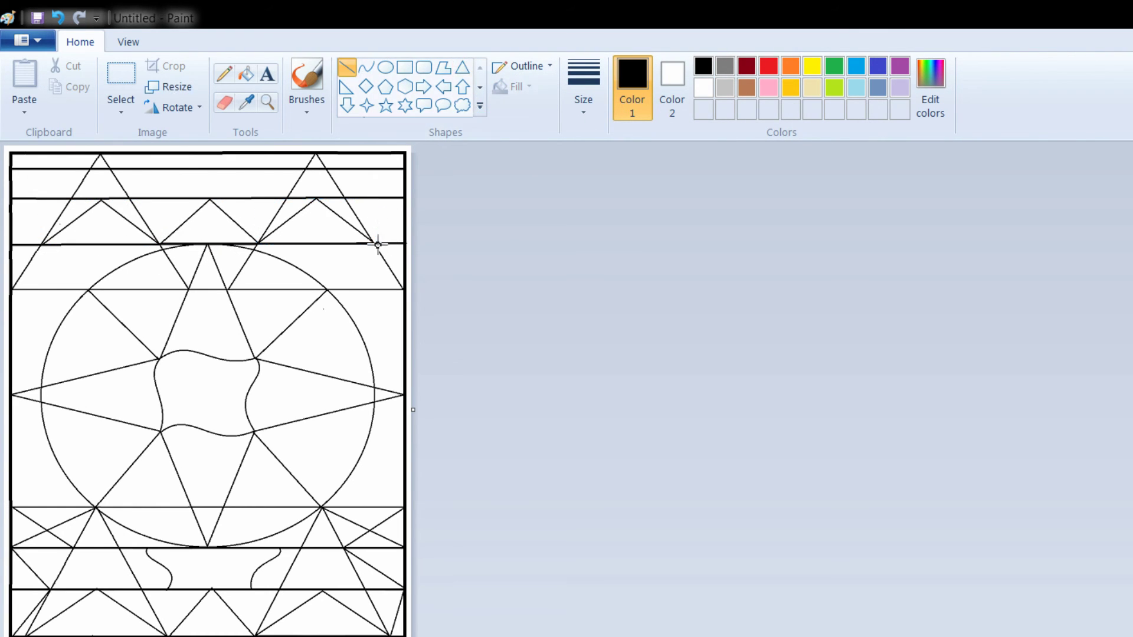
drag(372, 246, 405, 199)
mouse_move(43, 245)
mouse_down()
mouse_move(12, 209)
mouse_move(74, 169)
mouse_up()
drag(324, 161, 404, 195)
key(ctrl+z)
key(ctrl+z)
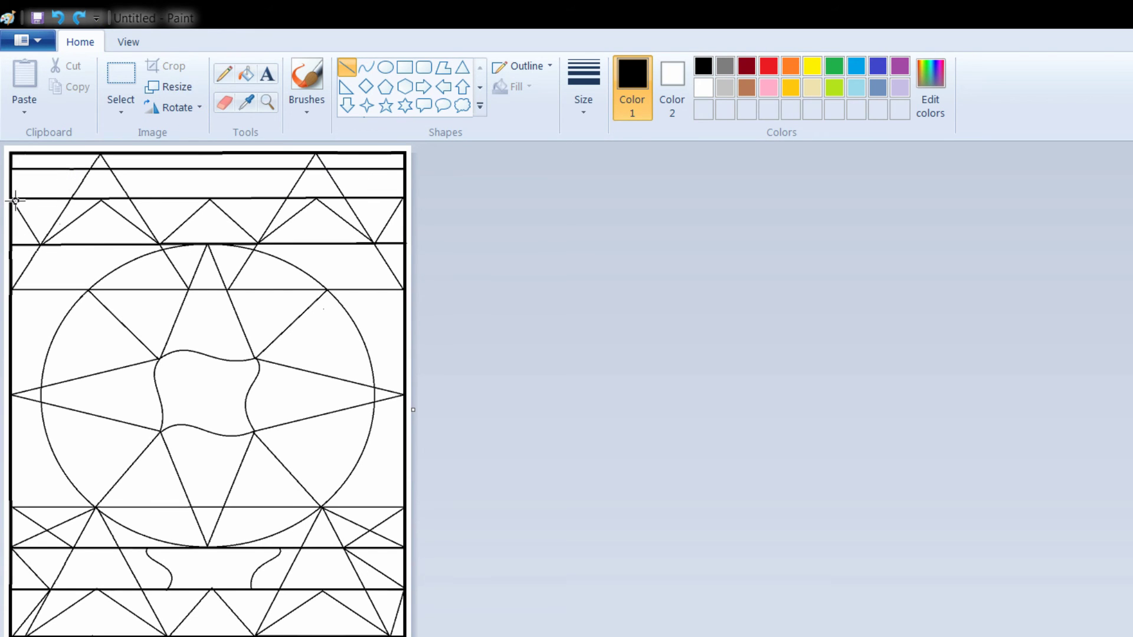
drag(12, 199, 91, 171)
drag(404, 193, 328, 168)
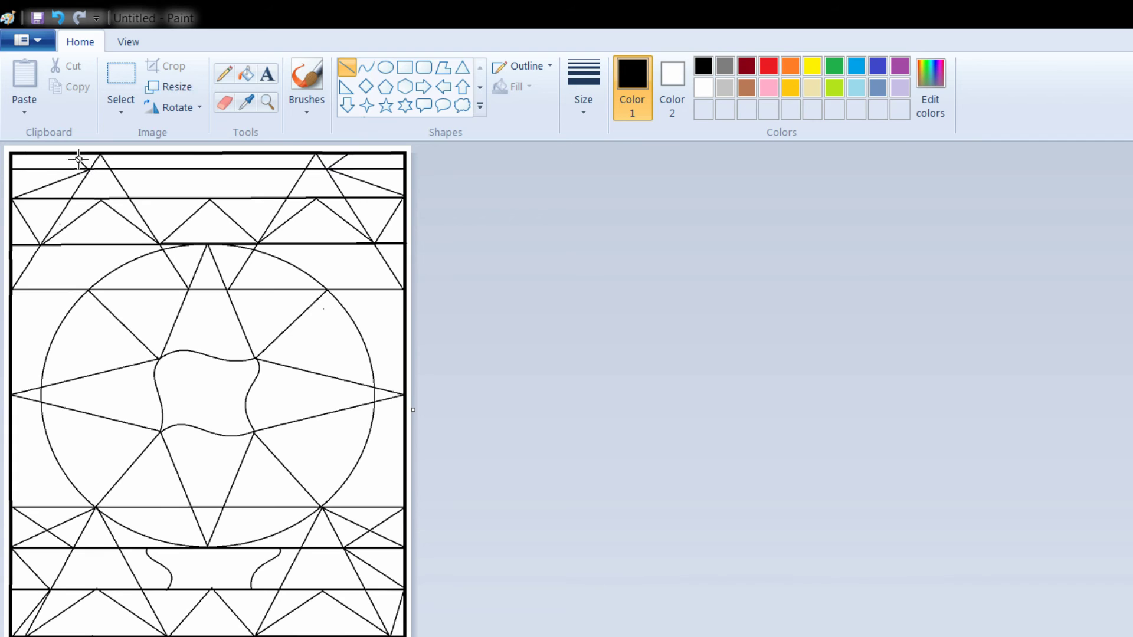
- Draw S-curves in the top two strips plus a vertical divider
click(366, 68)
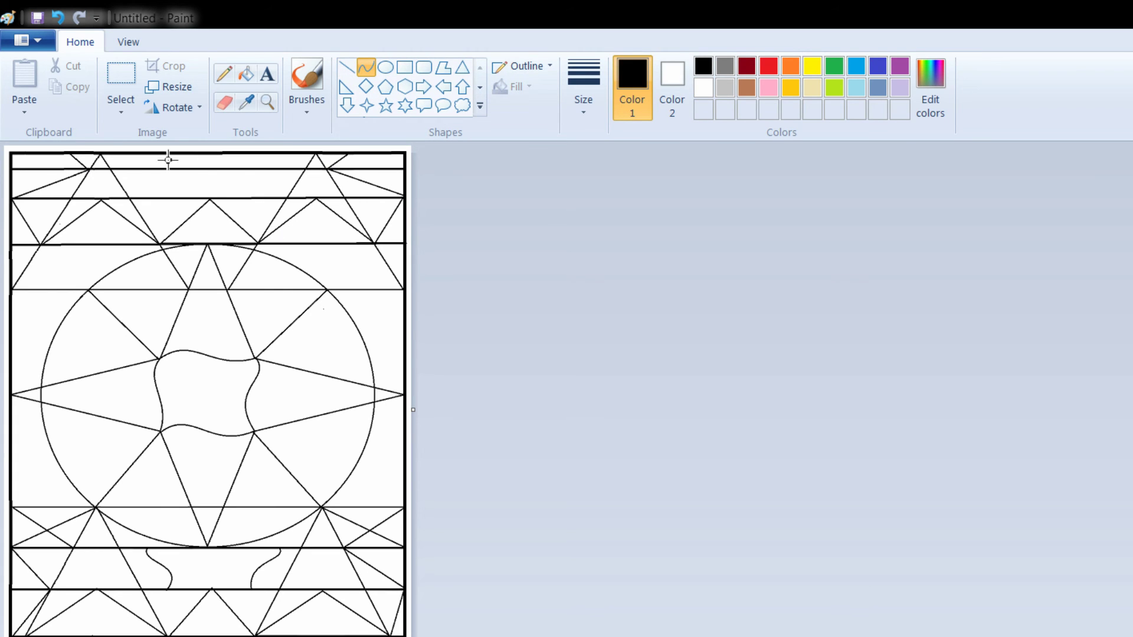
drag(140, 156, 149, 169)
click(266, 162)
drag(261, 156, 270, 168)
mouse_move(133, 195)
mouse_down()
mouse_move(199, 172)
mouse_move(288, 196)
mouse_up()
click(348, 67)
drag(210, 154, 209, 198)
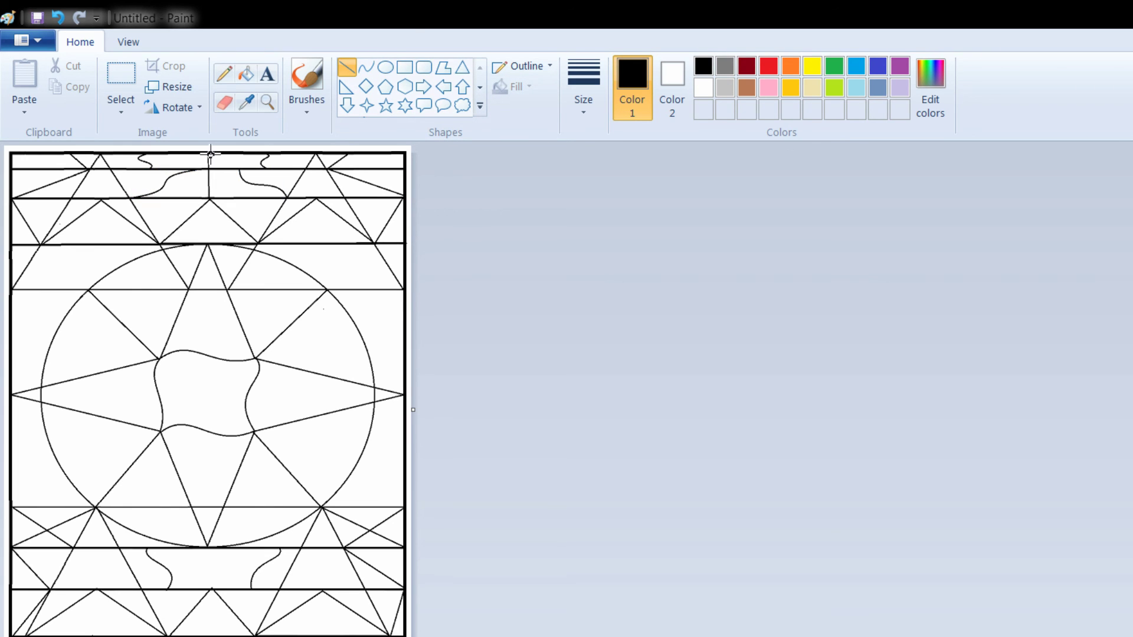
- Run wavy lines from the star's inner points out to the page edges
click(367, 68)
drag(257, 361, 388, 335)
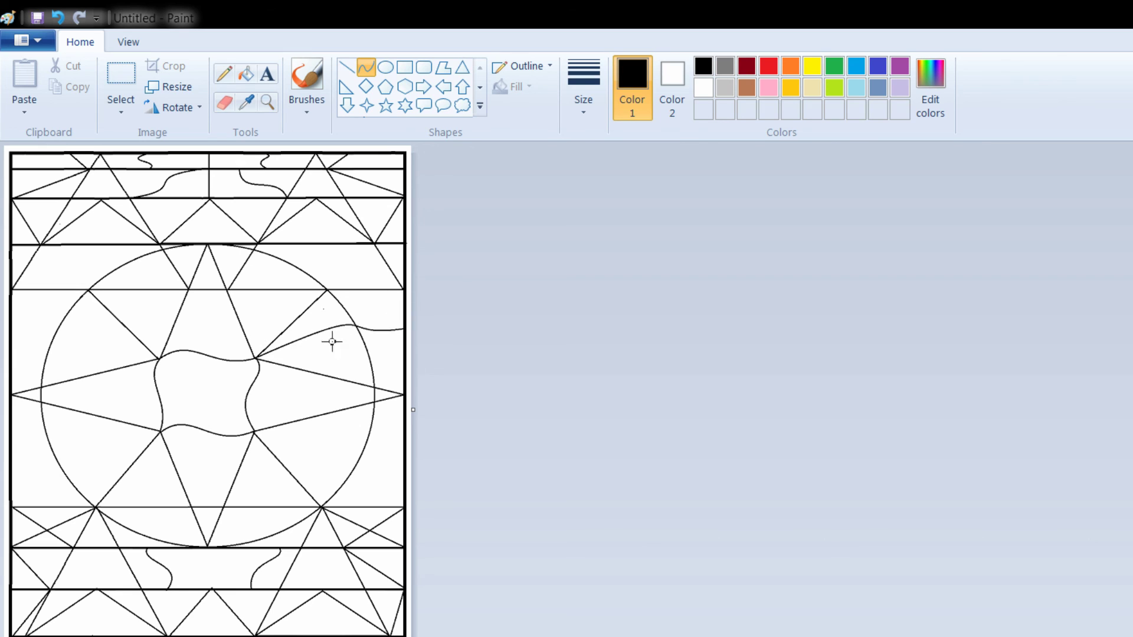
drag(156, 361, 19, 304)
drag(161, 432, 15, 508)
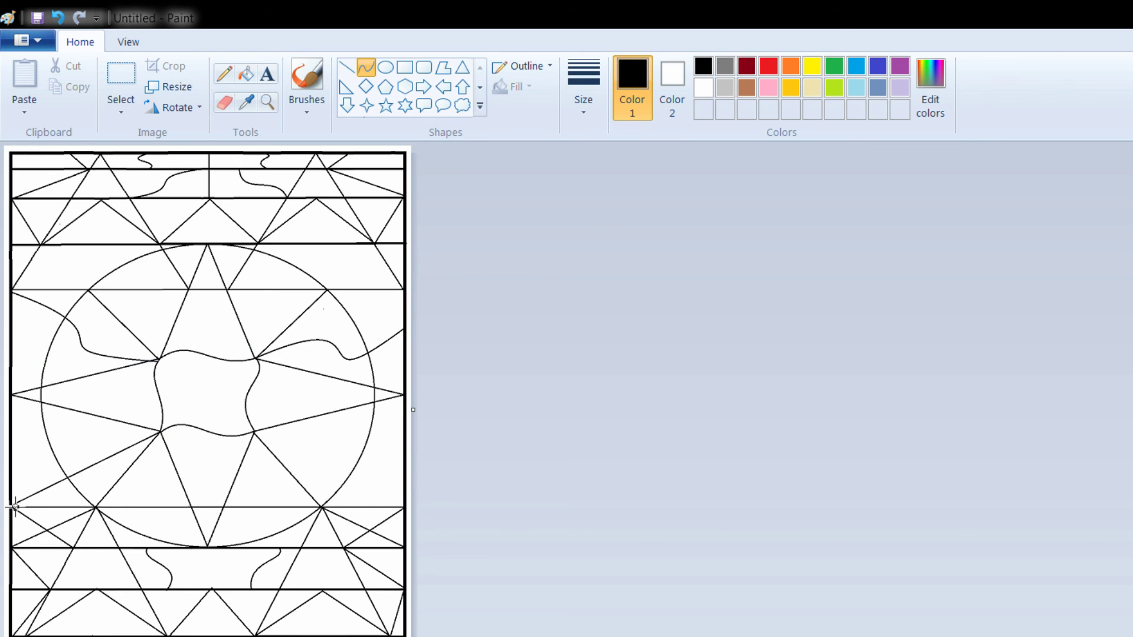
drag(255, 434, 404, 510)
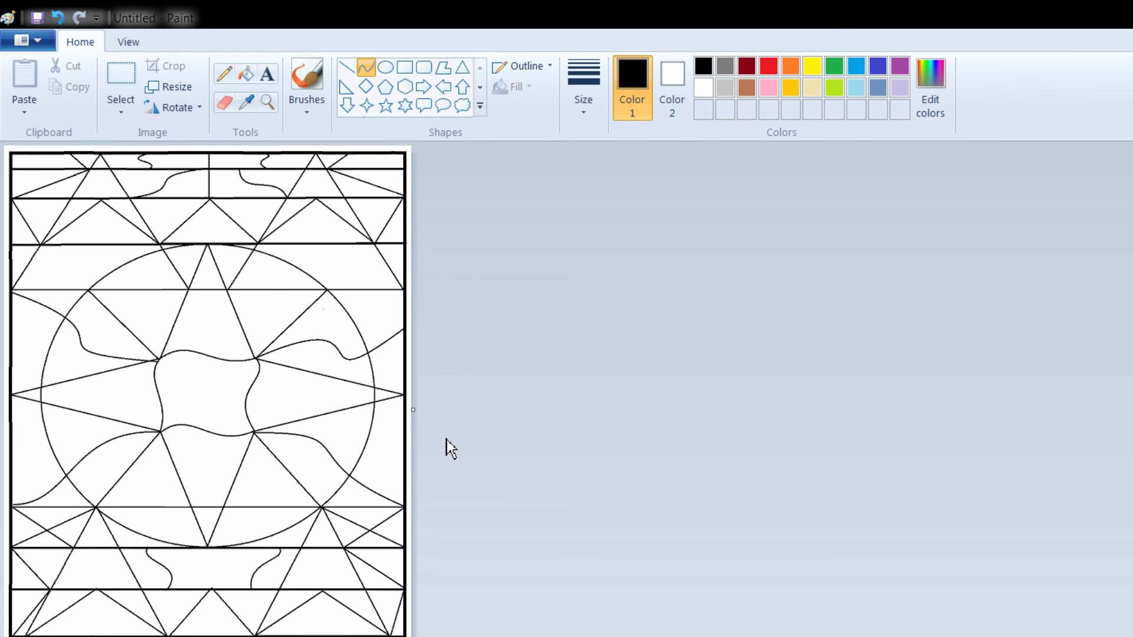
- Fill all four star points with yellow
click(812, 66)
click(246, 74)
click(209, 319)
click(301, 395)
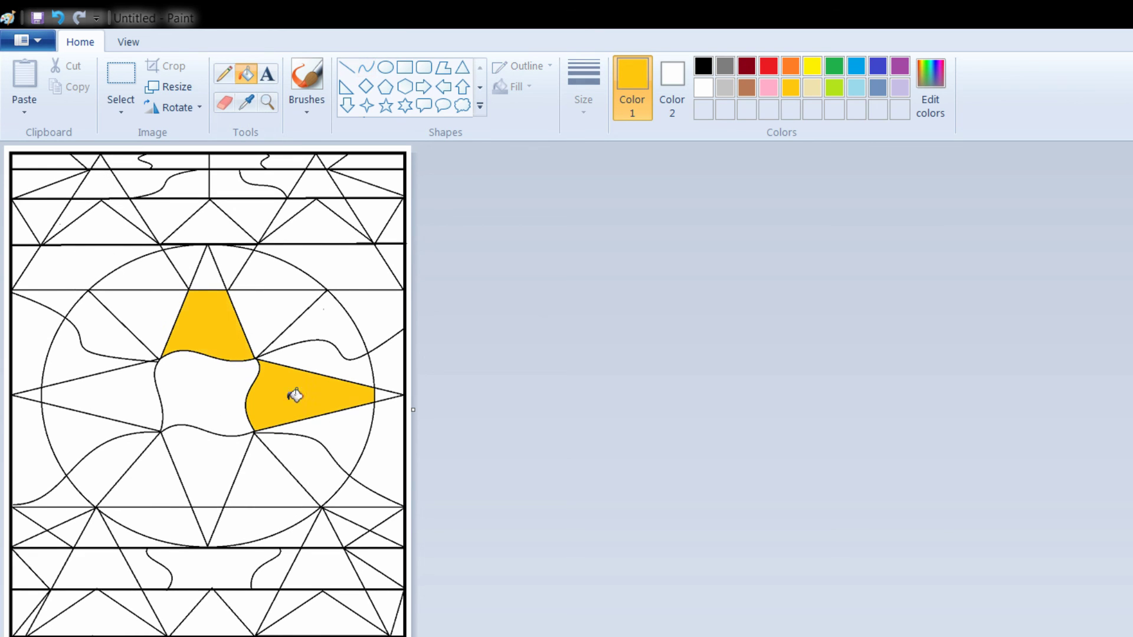
click(208, 465)
click(97, 394)
- Fill the upper-right and right sections beside the star with pink
click(768, 87)
click(283, 318)
click(346, 433)
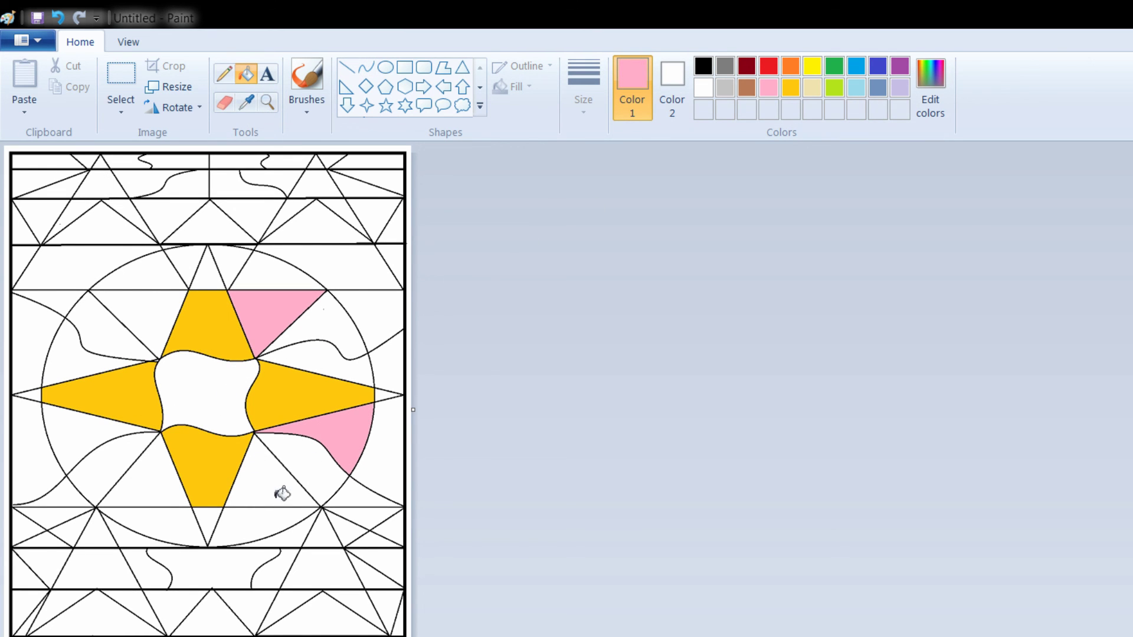